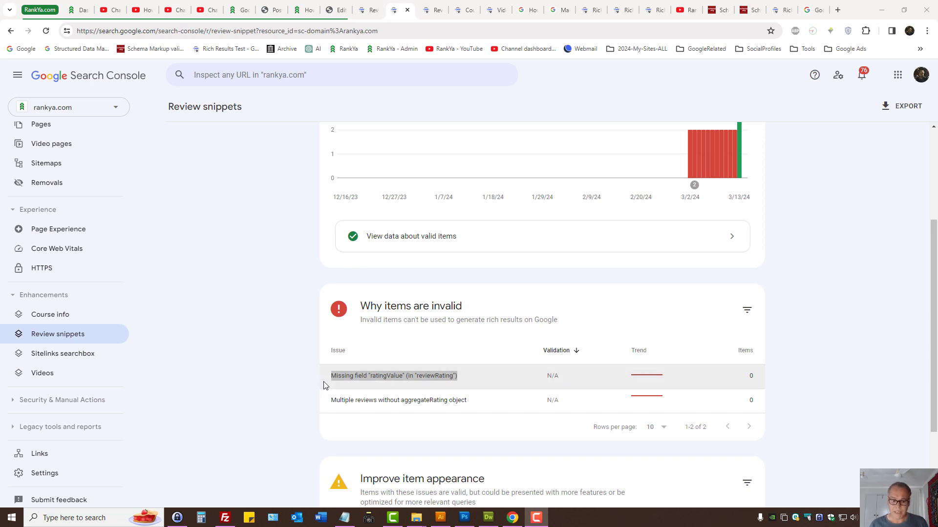
Step: Highlight the Missing field "ratingValue" issue text in the Review snippets report
{"action": "left_click_drag", "start_coordinate": [324, 376], "coordinate": [508, 373]}
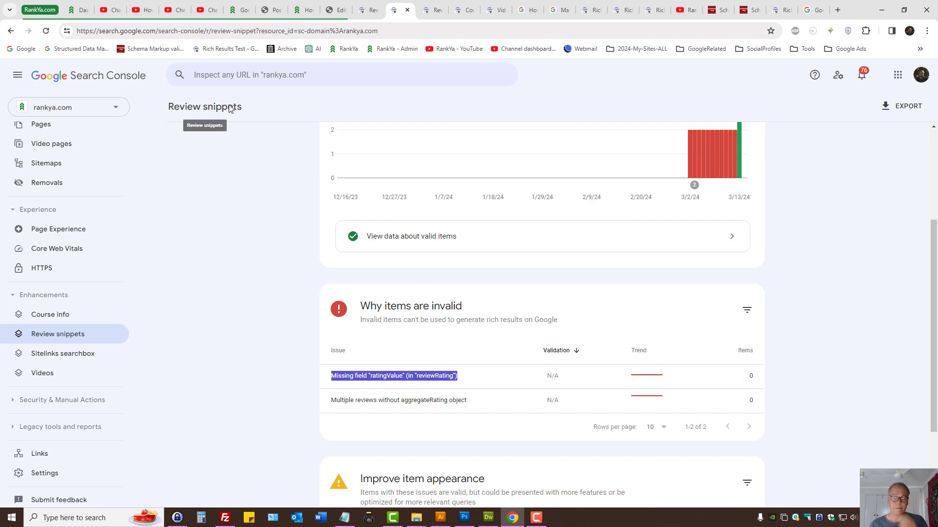
Step: Read the Review snippet structured data docs in Search Central, then return to Search Console
{"action": "left_click", "coordinate": [532, 7]}
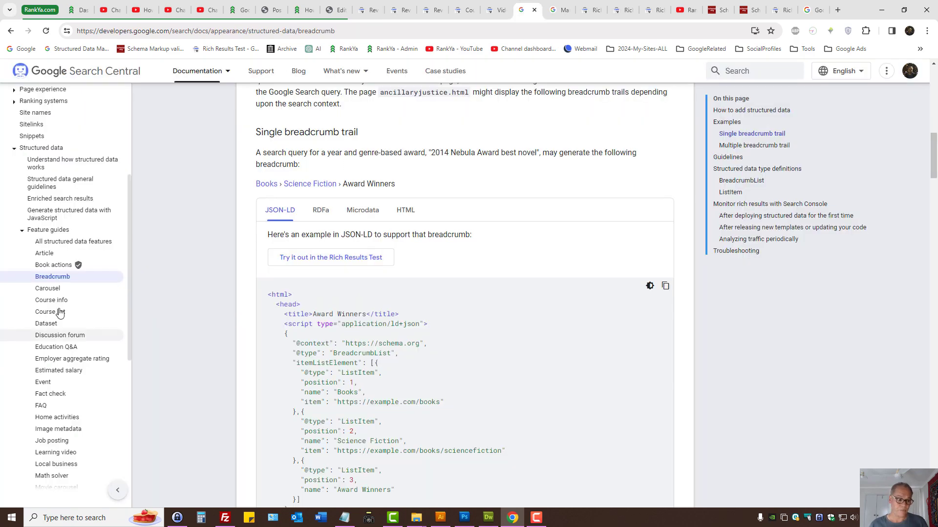
{"action": "scroll", "coordinate": [77, 404], "scroll_direction": "down", "scroll_amount": 3}
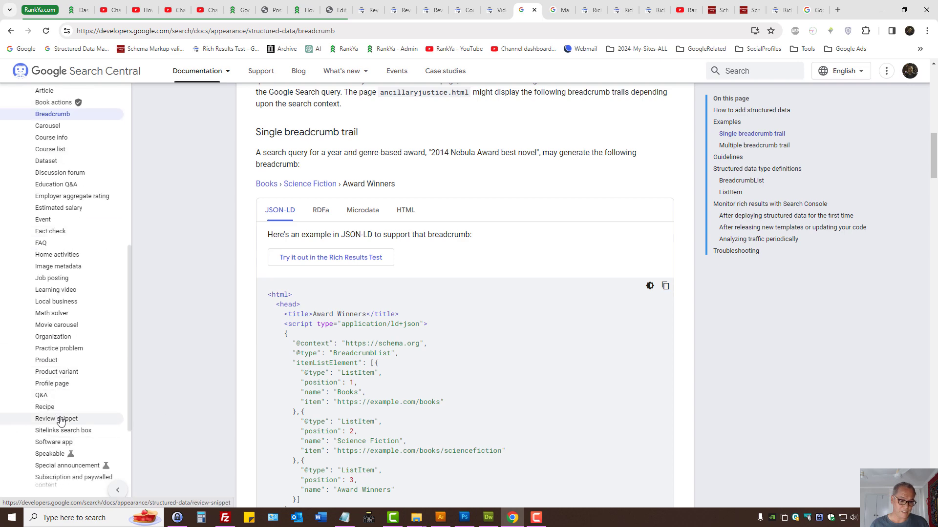
{"action": "left_click", "coordinate": [57, 419]}
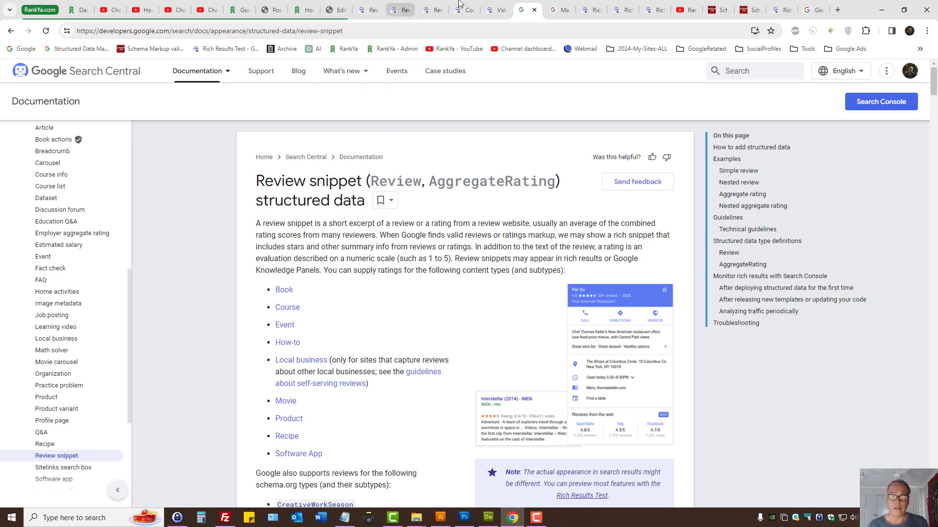
{"action": "left_click", "coordinate": [398, 10]}
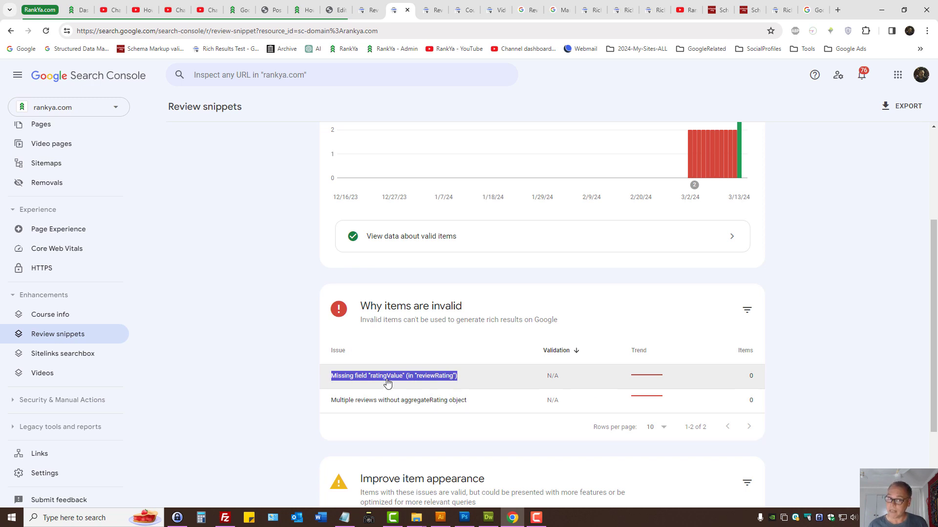
{"action": "left_click", "coordinate": [425, 387]}
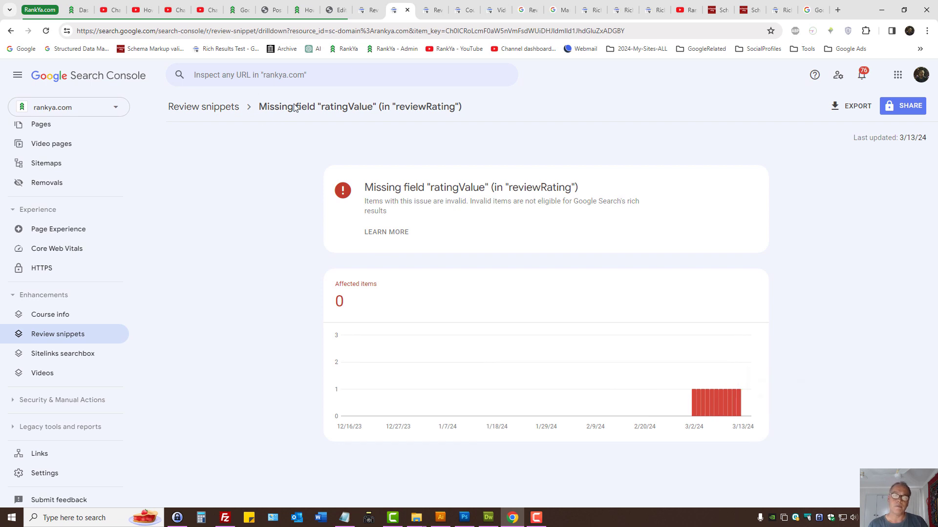
{"action": "left_click", "coordinate": [205, 107]}
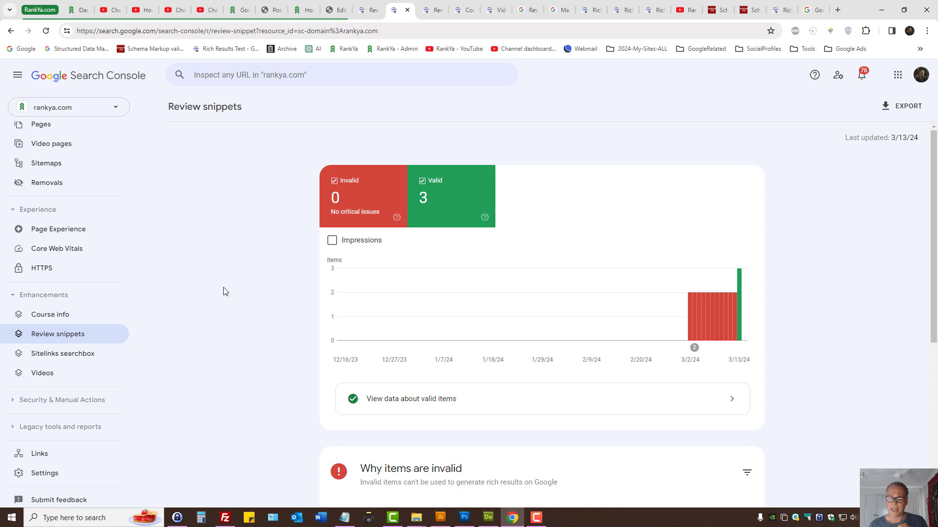
{"action": "scroll", "coordinate": [225, 292], "scroll_direction": "down", "scroll_amount": 3}
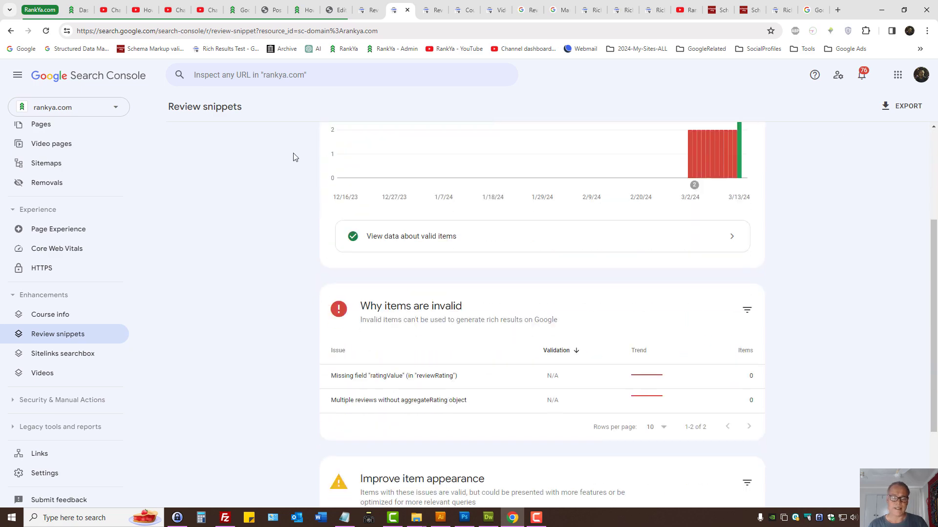
Step: Open the 'Free Step-by-Step SEO Training Course for 2024' post via the FreeSEOCourse2024 category
{"action": "left_click", "coordinate": [304, 9]}
{"action": "mouse_move", "coordinate": [553, 99]}
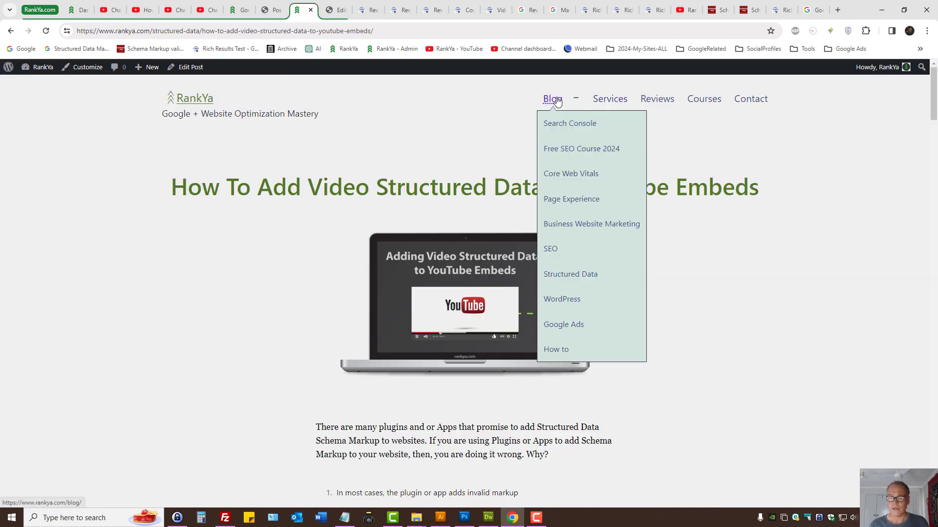
{"action": "left_click", "coordinate": [582, 149]}
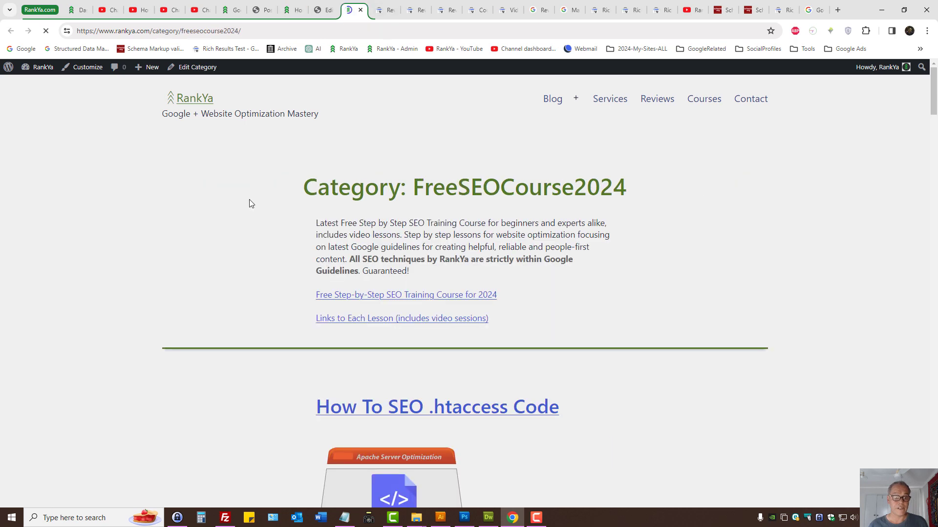
{"action": "scroll", "coordinate": [239, 264], "scroll_direction": "down", "scroll_amount": 3}
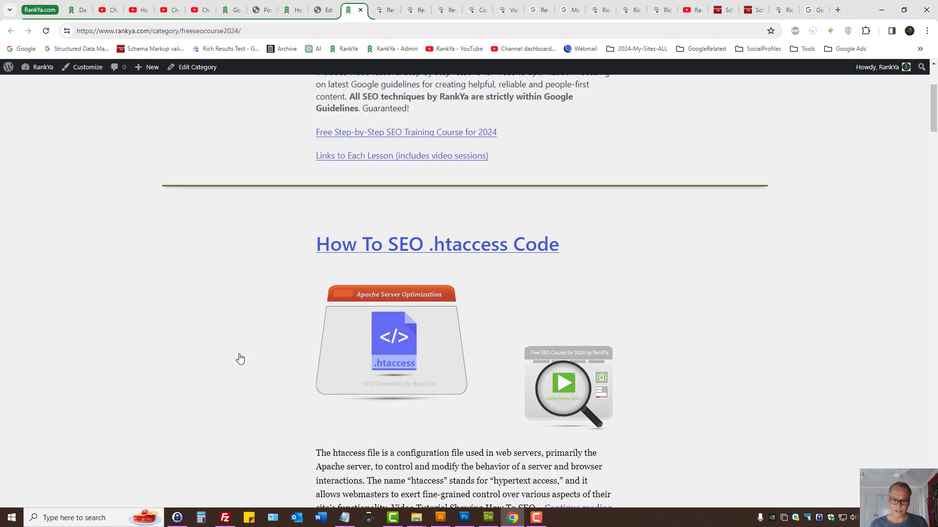
{"action": "left_click", "coordinate": [413, 133]}
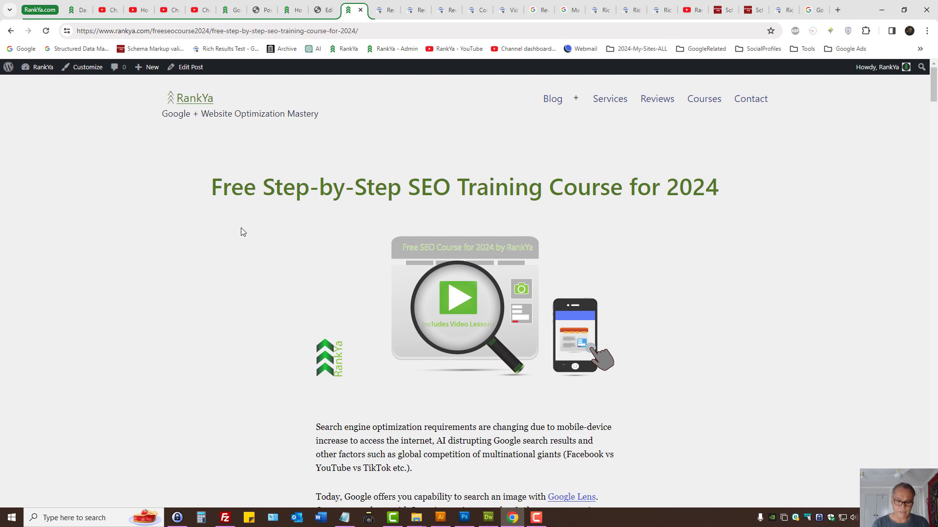
Step: View the post's page source and search for 'Schema' to reach the JSON-LD markup
{"action": "key", "text": "ctrl+u"}
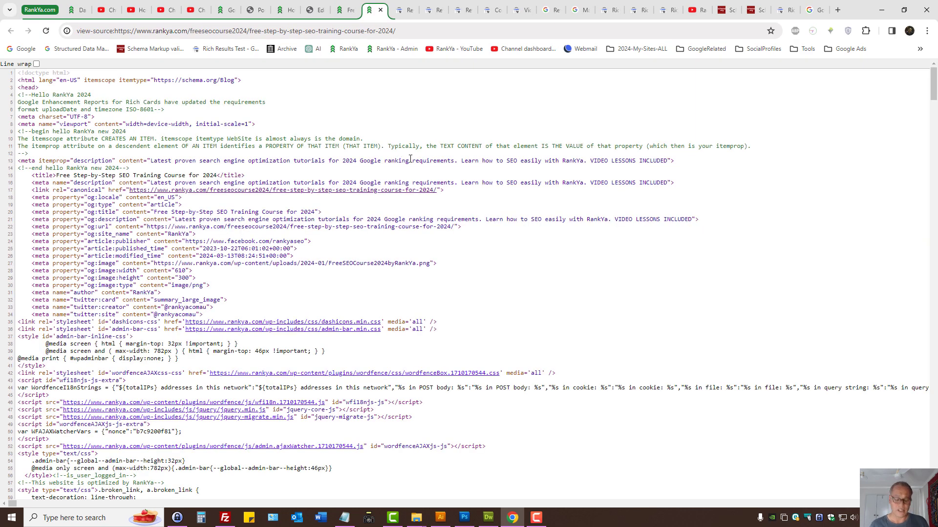
{"action": "key", "text": "ctrl+f"}
{"action": "type", "text": "Schema"}
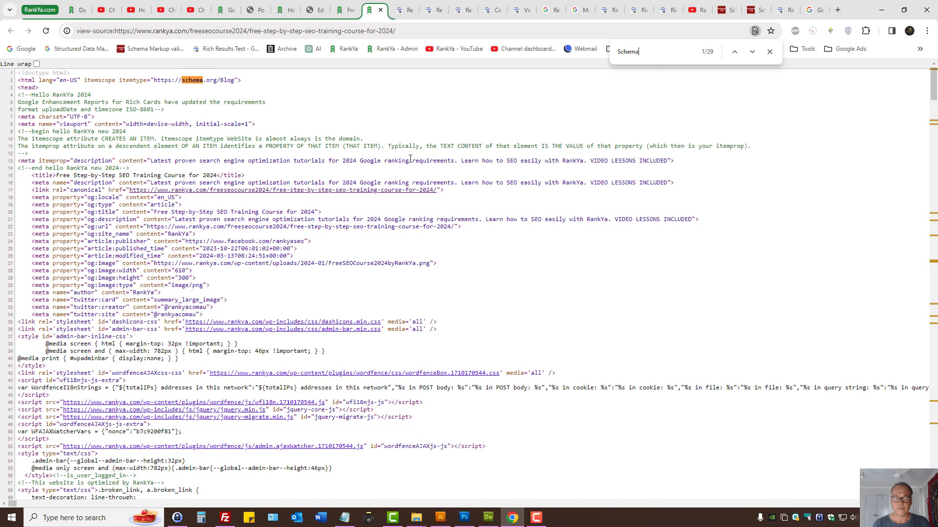
{"action": "key", "text": "Return"}
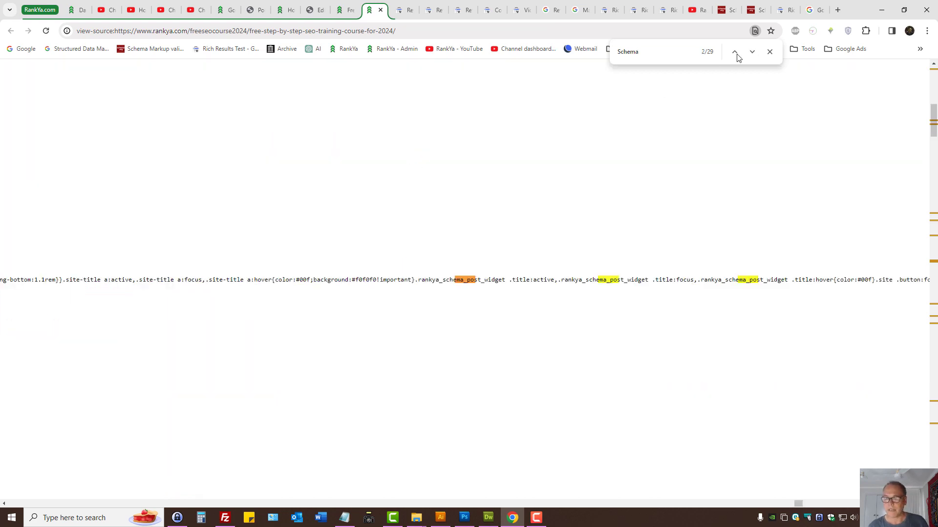
{"action": "left_click", "coordinate": [735, 53]}
{"action": "left_click", "coordinate": [735, 53]}
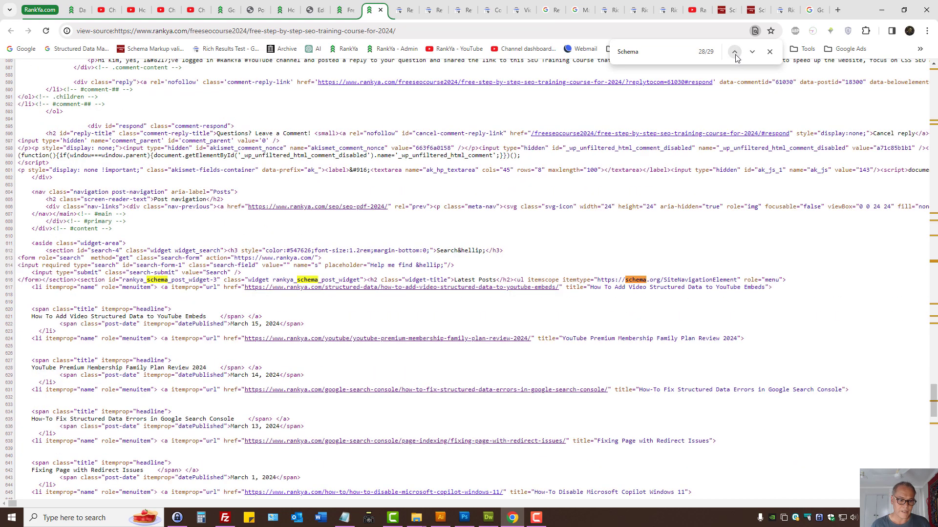
{"action": "left_click", "coordinate": [735, 53]}
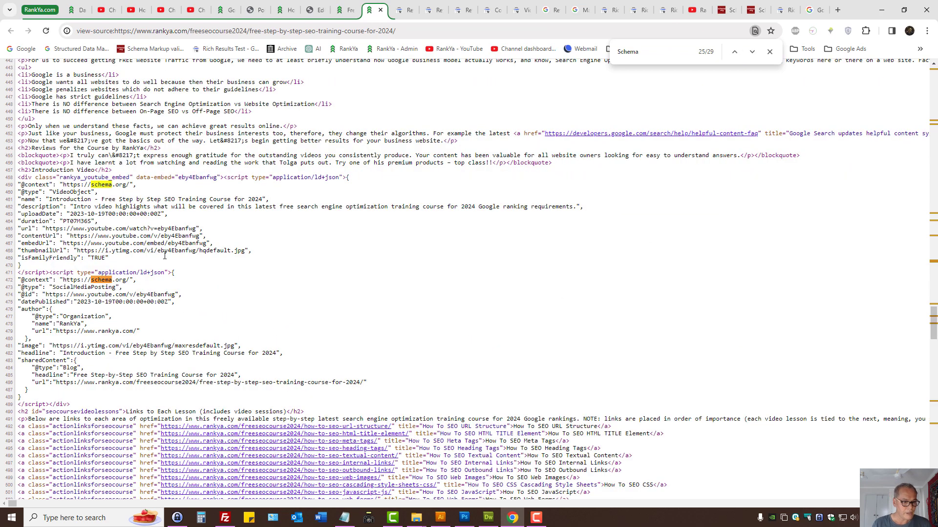
Step: Select the Course JSON-LD script containing its reviews
{"action": "scroll", "coordinate": [308, 199], "scroll_direction": "up", "scroll_amount": 2}
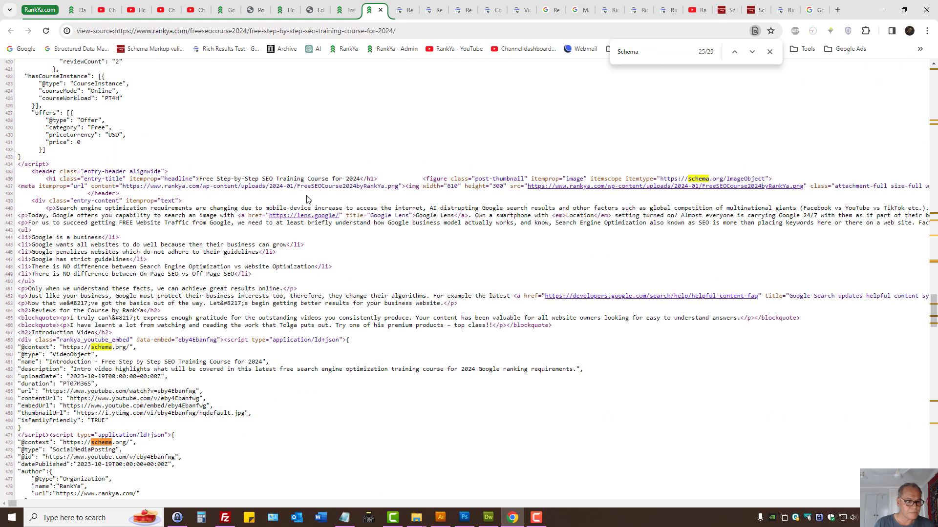
{"action": "scroll", "coordinate": [308, 196], "scroll_direction": "up", "scroll_amount": 4}
{"action": "scroll", "coordinate": [153, 298], "scroll_direction": "up", "scroll_amount": 1}
{"action": "scroll", "coordinate": [154, 297], "scroll_direction": "up", "scroll_amount": 2}
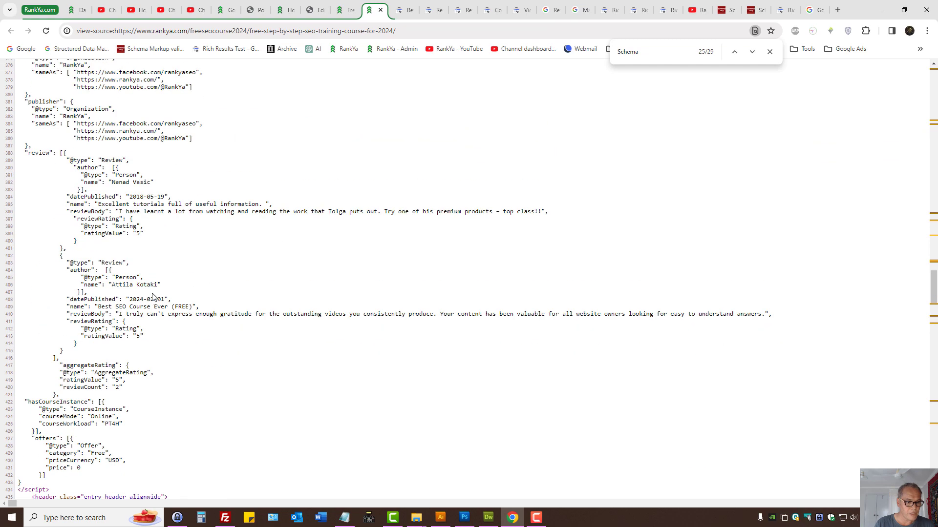
{"action": "left_click_drag", "start_coordinate": [67, 490], "coordinate": [51, 56]}
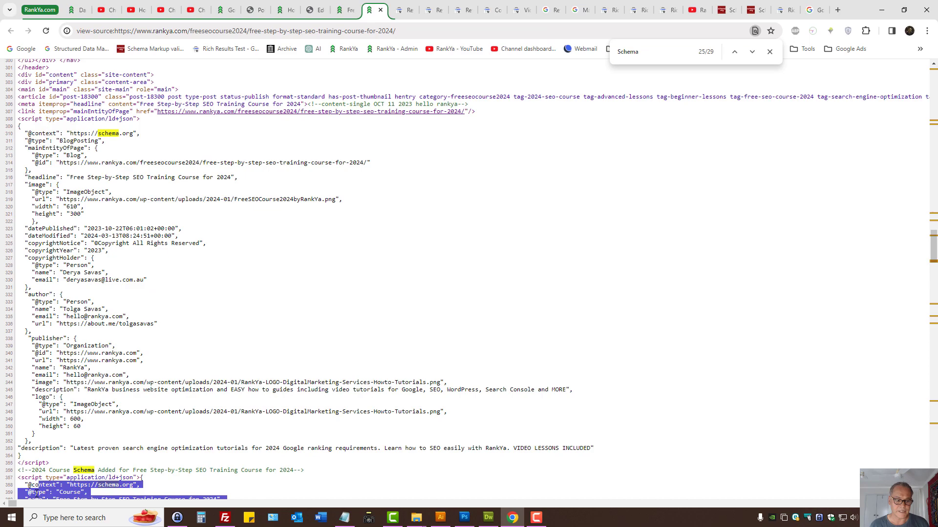
{"action": "mouse_move", "coordinate": [51, 56]}
{"action": "left_mouse_down"}
{"action": "mouse_move", "coordinate": [8, 379]}
{"action": "mouse_move", "coordinate": [9, 371]}
{"action": "left_mouse_up"}
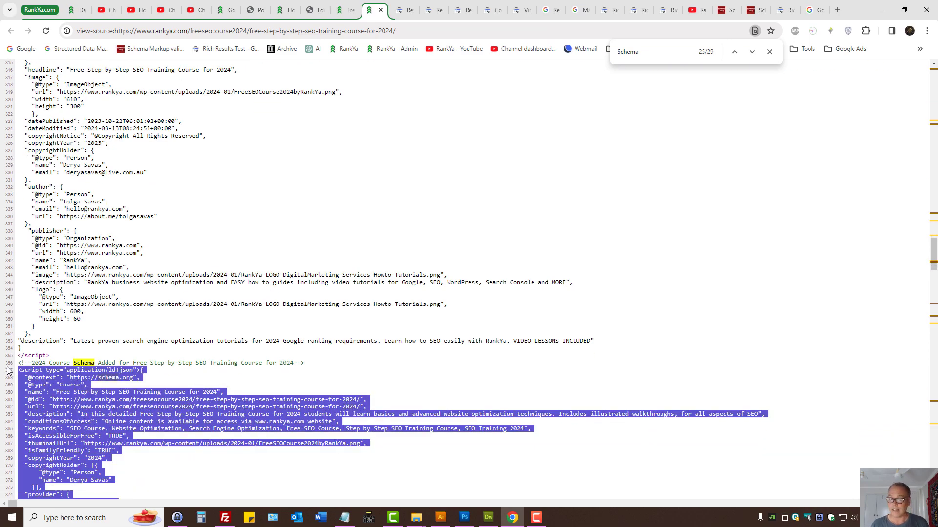
Step: Clear the source selection and scroll back down through the review markup
{"action": "key", "text": "ctrl+a"}
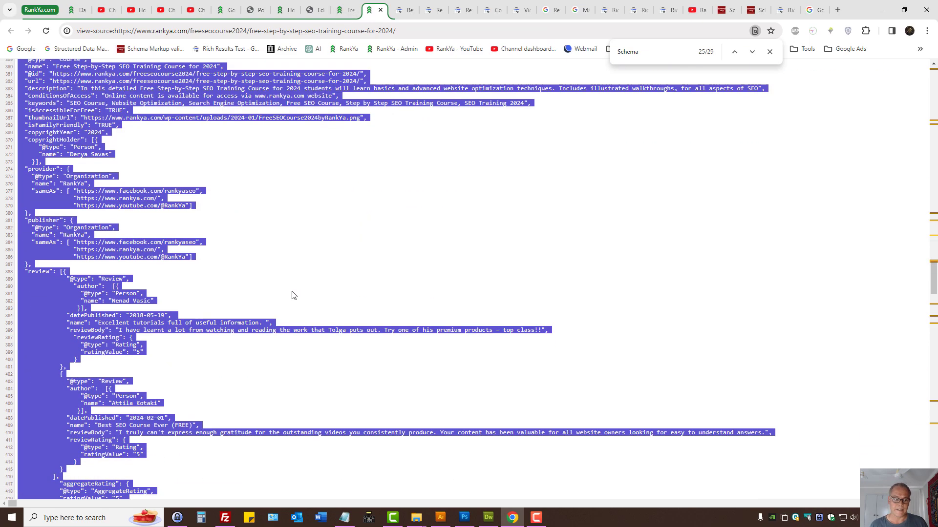
{"action": "left_click", "coordinate": [284, 310]}
{"action": "key", "text": "ctrl+Home"}
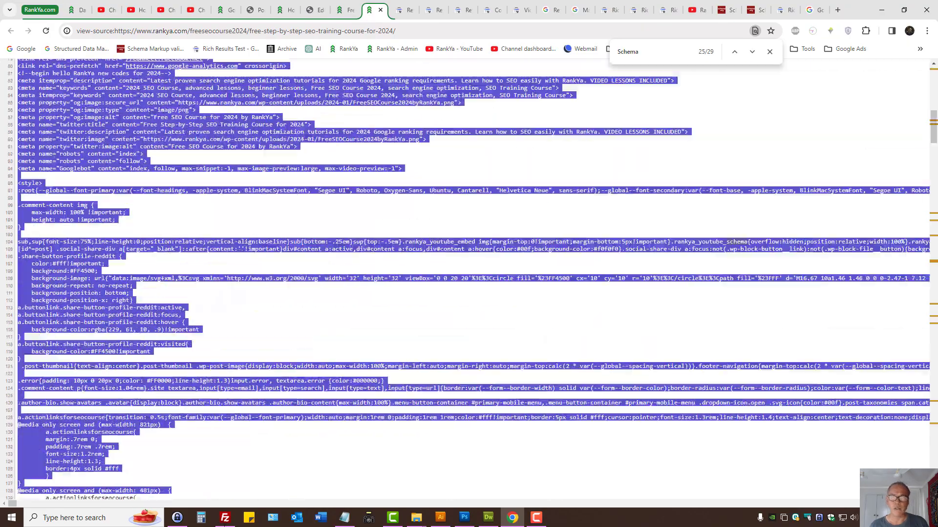
{"action": "left_click_drag", "start_coordinate": [19, 78], "coordinate": [304, 199]}
{"action": "scroll", "coordinate": [303, 199], "scroll_direction": "up", "scroll_amount": 10}
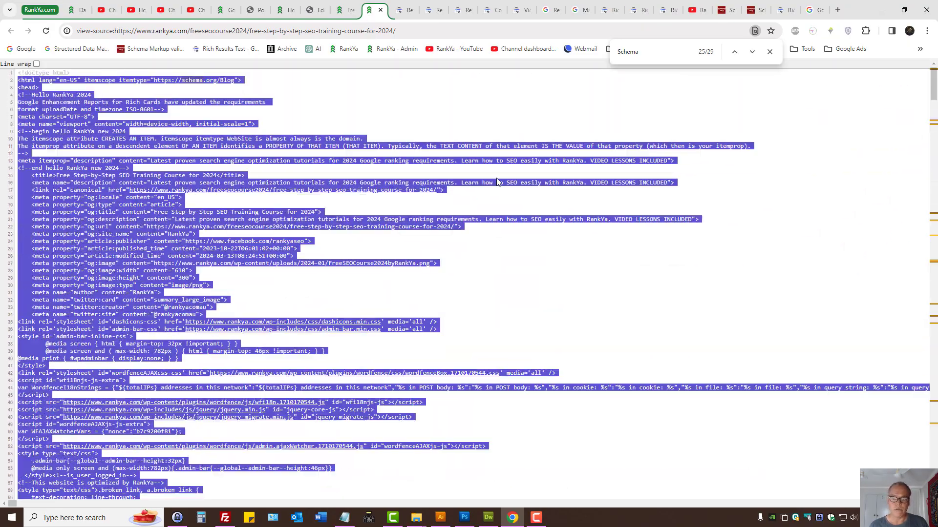
{"action": "left_click", "coordinate": [497, 182]}
{"action": "scroll", "coordinate": [314, 293], "scroll_direction": "down", "scroll_amount": 15}
{"action": "scroll", "coordinate": [300, 293], "scroll_direction": "down", "scroll_amount": 15}
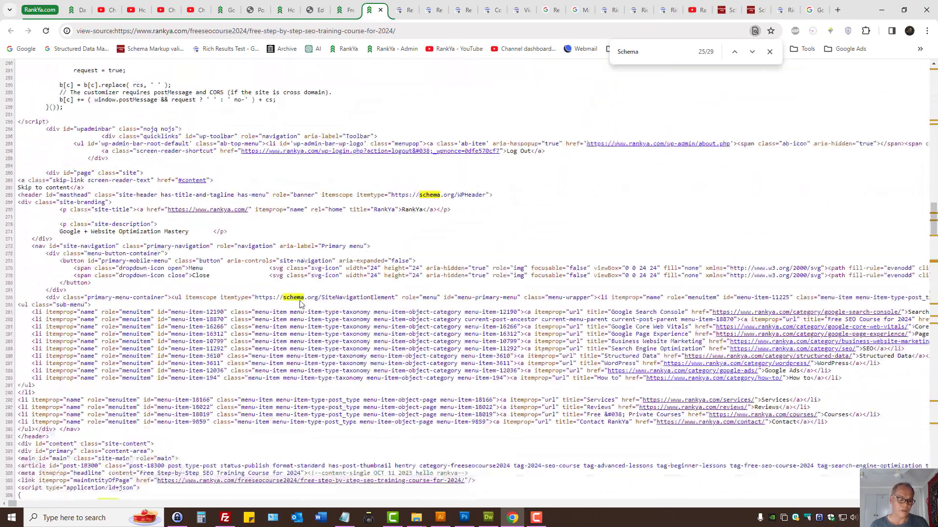
{"action": "scroll", "coordinate": [299, 299], "scroll_direction": "down", "scroll_amount": 15}
{"action": "scroll", "coordinate": [298, 303], "scroll_direction": "down", "scroll_amount": 15}
{"action": "scroll", "coordinate": [298, 303], "scroll_direction": "up", "scroll_amount": 3}
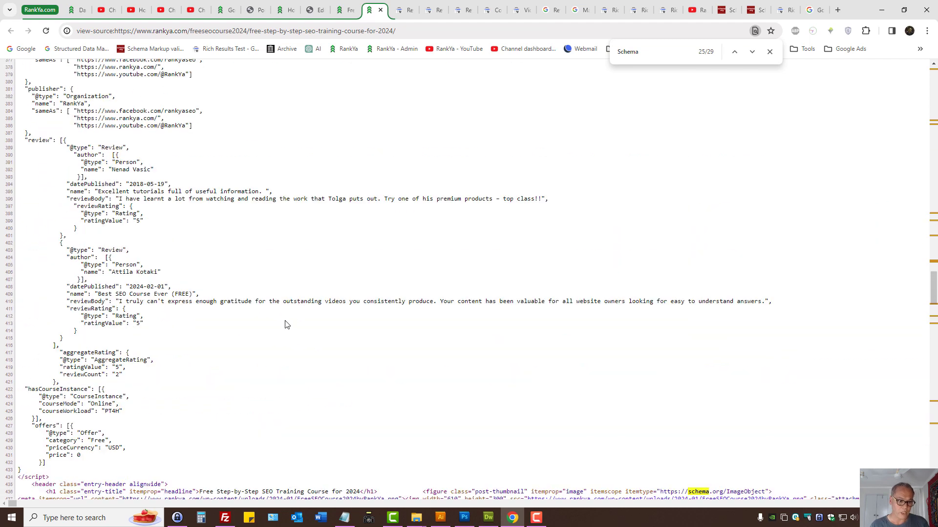
{"action": "scroll", "coordinate": [174, 407], "scroll_direction": "down", "scroll_amount": 3}
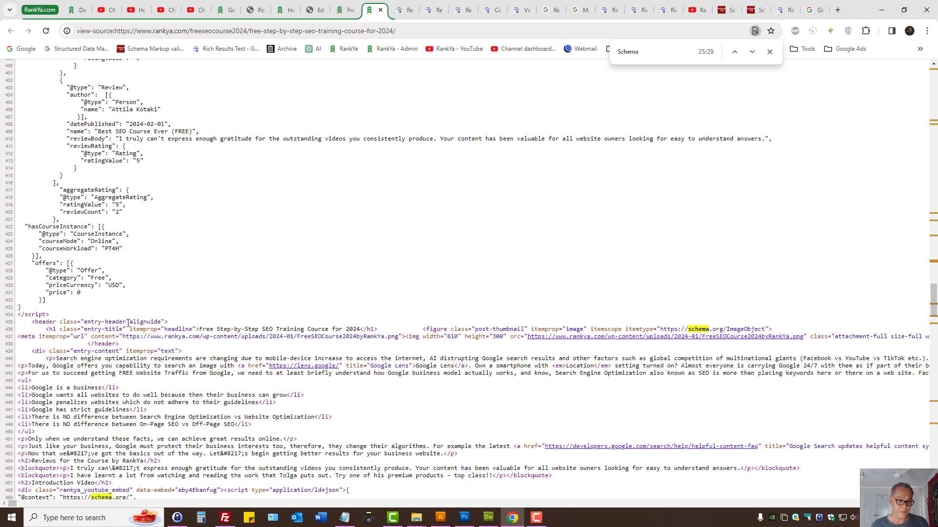
Step: After checking Search Console, highlight ratingValue on line 413 and the second review's reviewRating block
{"action": "left_click", "coordinate": [430, 6]}
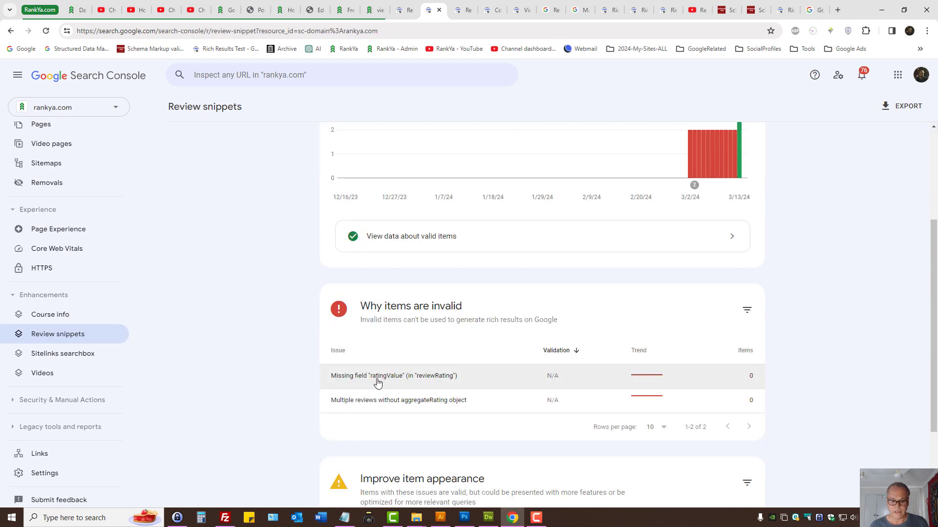
{"action": "left_click", "coordinate": [373, 10]}
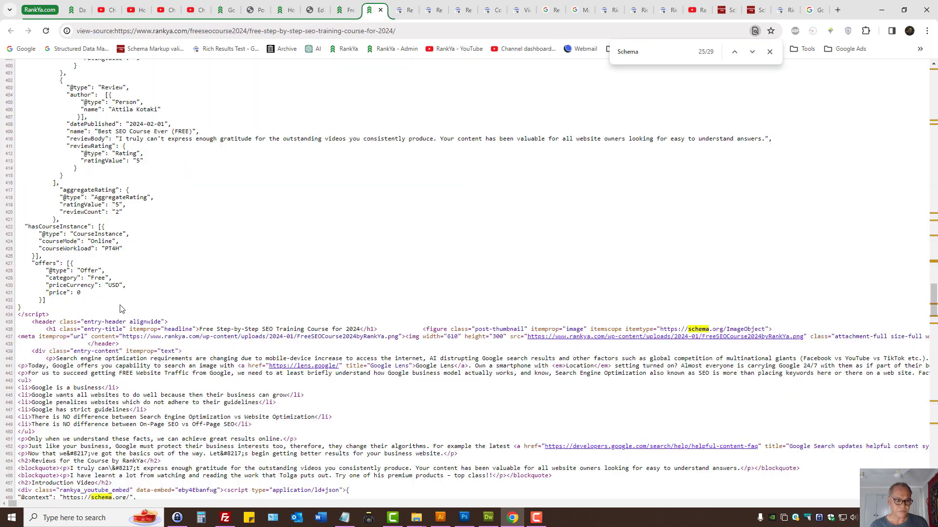
{"action": "double_click", "coordinate": [109, 163]}
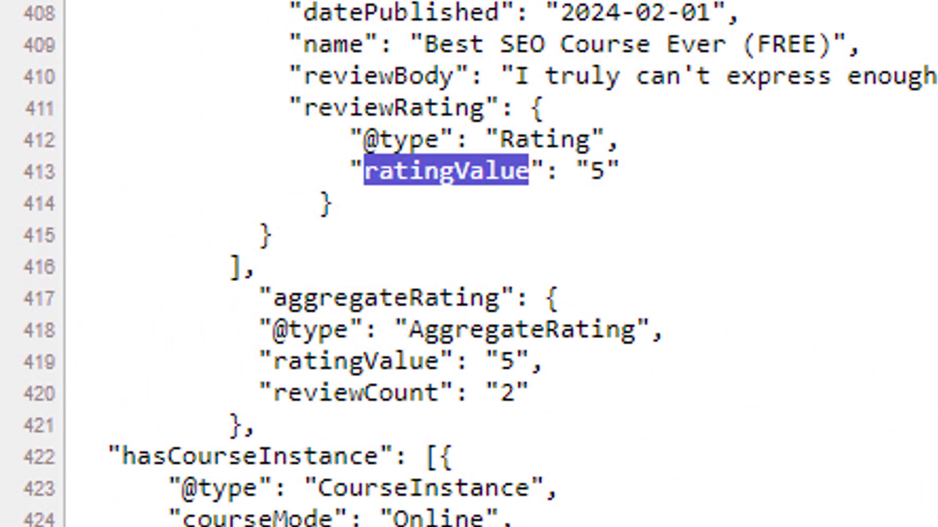
{"action": "mouse_move", "coordinate": [279, 105]}
{"action": "left_mouse_down"}
{"action": "mouse_move", "coordinate": [498, 235]}
{"action": "mouse_move", "coordinate": [481, 214]}
{"action": "left_mouse_up"}
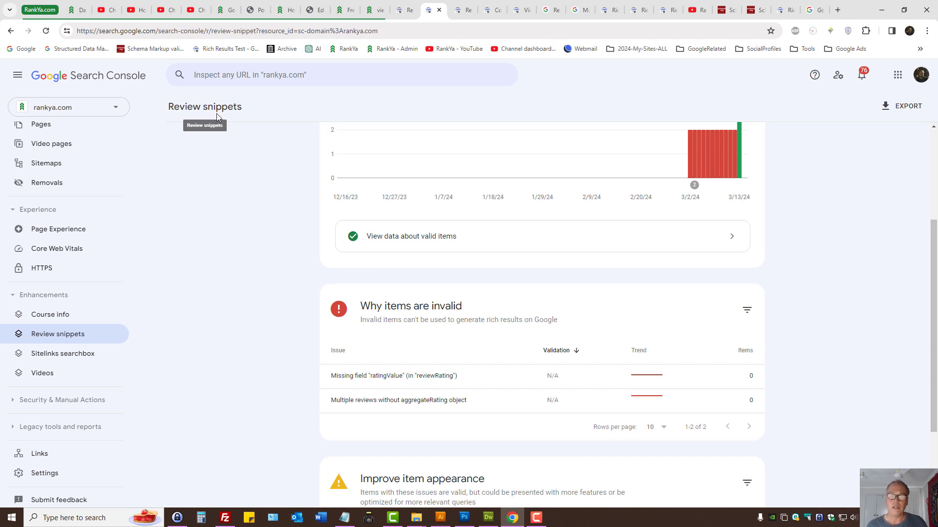
Step: Check the live course page and the Review snippet docs, then return to the page source
{"action": "left_click", "coordinate": [342, 10]}
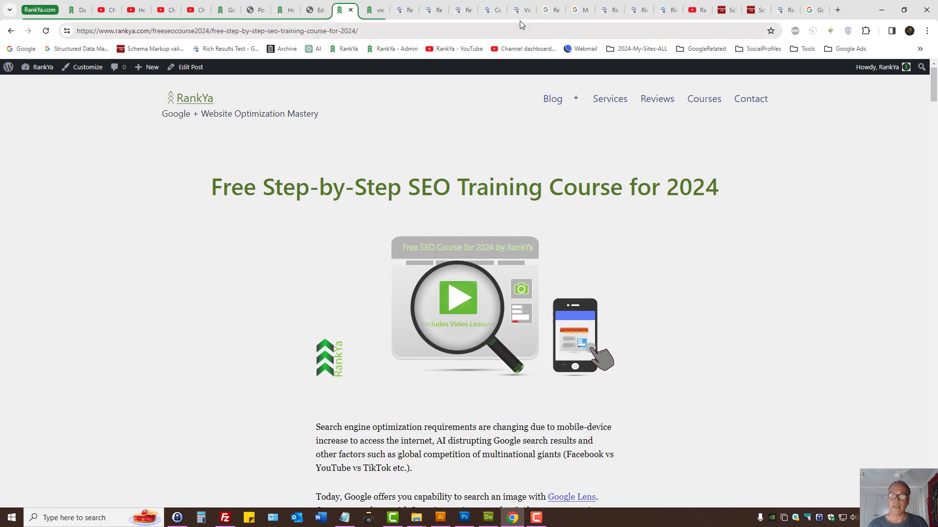
{"action": "left_click", "coordinate": [550, 9]}
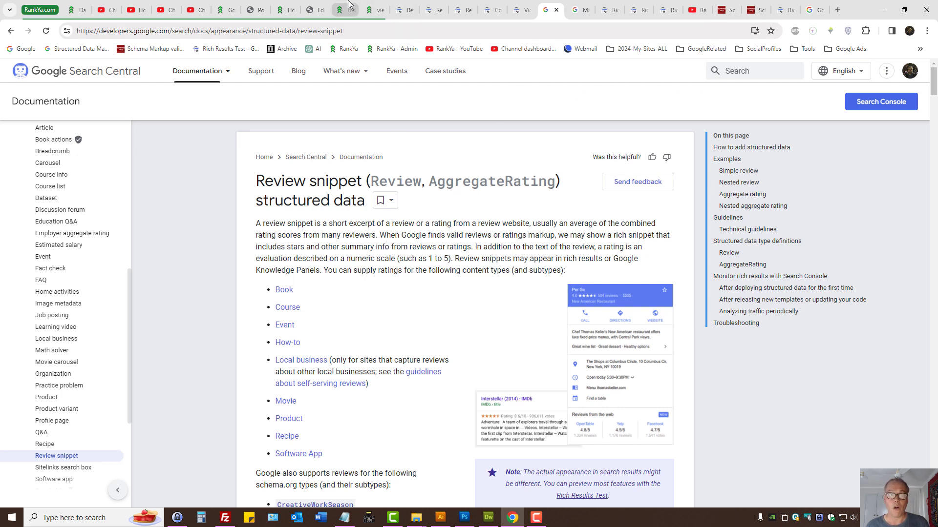
{"action": "mouse_move", "coordinate": [344, 9]}
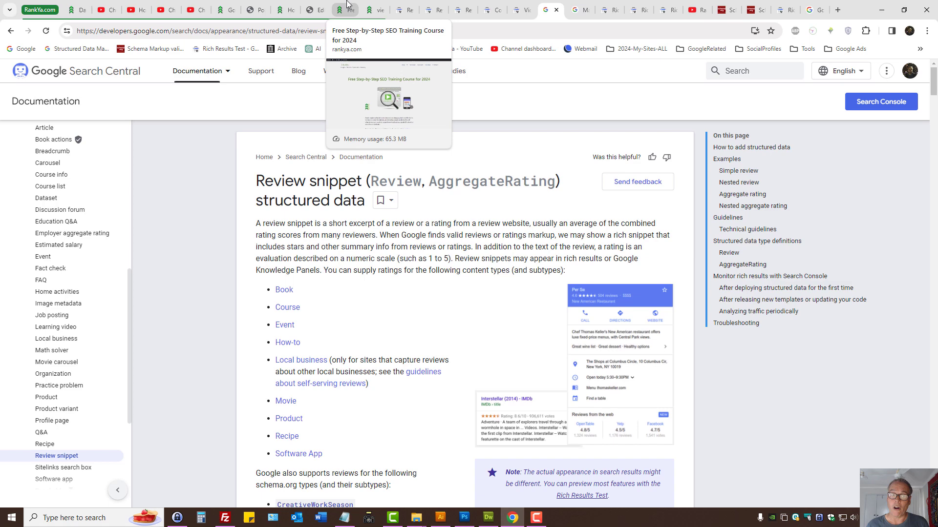
{"action": "left_click", "coordinate": [349, 4]}
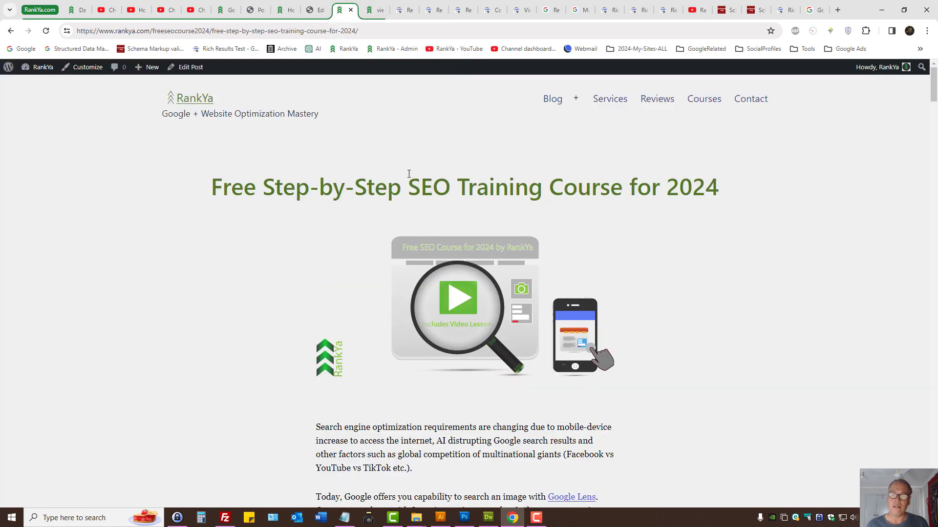
{"action": "left_click", "coordinate": [374, 10]}
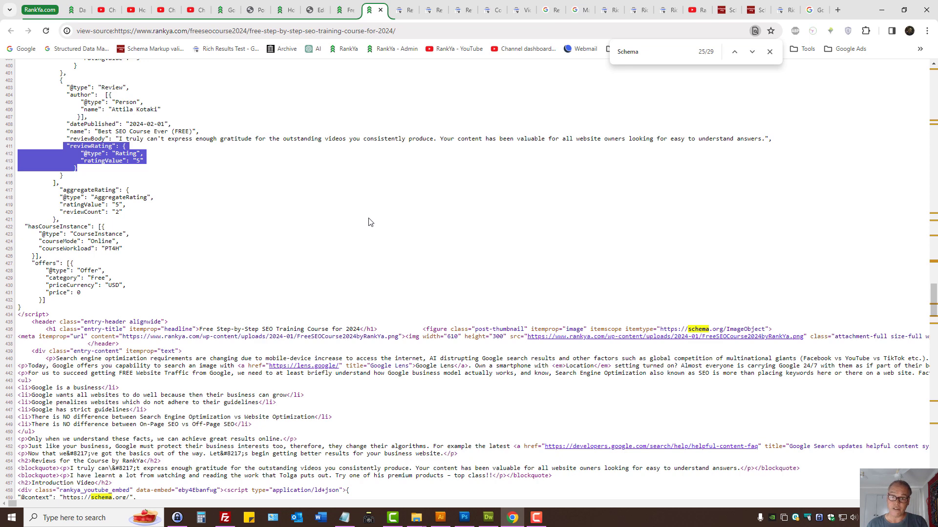
Step: Highlight reviewRating on line 411 and scroll through the Course schema's review list
{"action": "mouse_move", "coordinate": [67, 145]}
{"action": "left_mouse_down"}
{"action": "mouse_move", "coordinate": [128, 148]}
{"action": "mouse_move", "coordinate": [144, 162]}
{"action": "left_mouse_up"}
{"action": "left_click", "coordinate": [78, 148]}
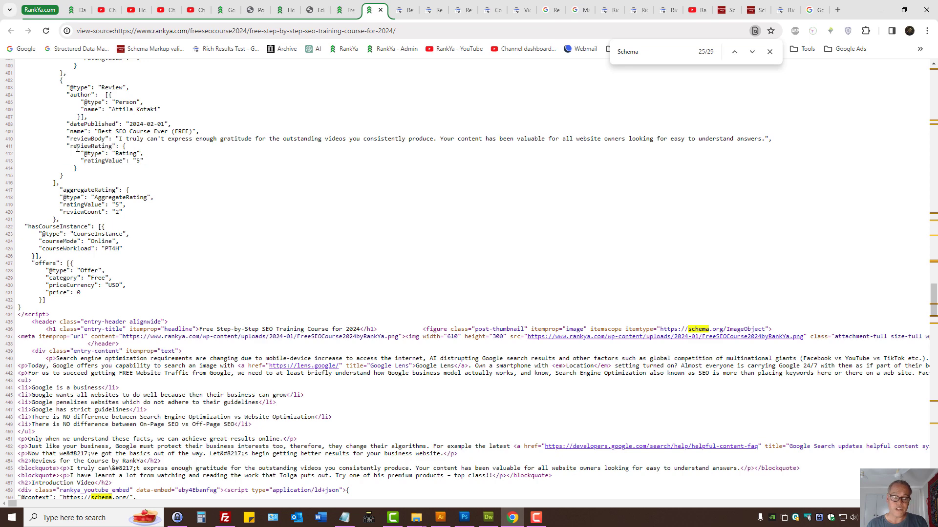
{"action": "double_click", "coordinate": [78, 147]}
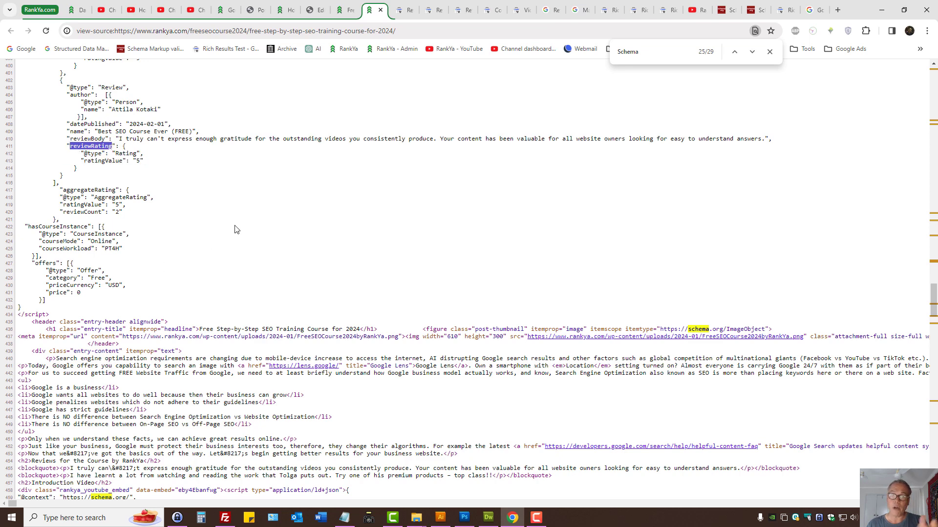
{"action": "scroll", "coordinate": [236, 229], "scroll_direction": "up", "scroll_amount": 7}
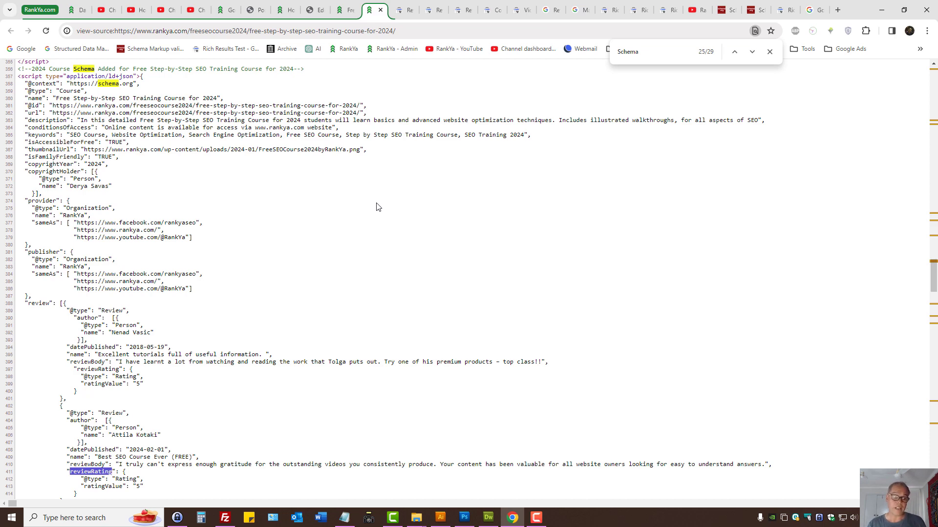
{"action": "scroll", "coordinate": [366, 224], "scroll_direction": "down", "scroll_amount": 7}
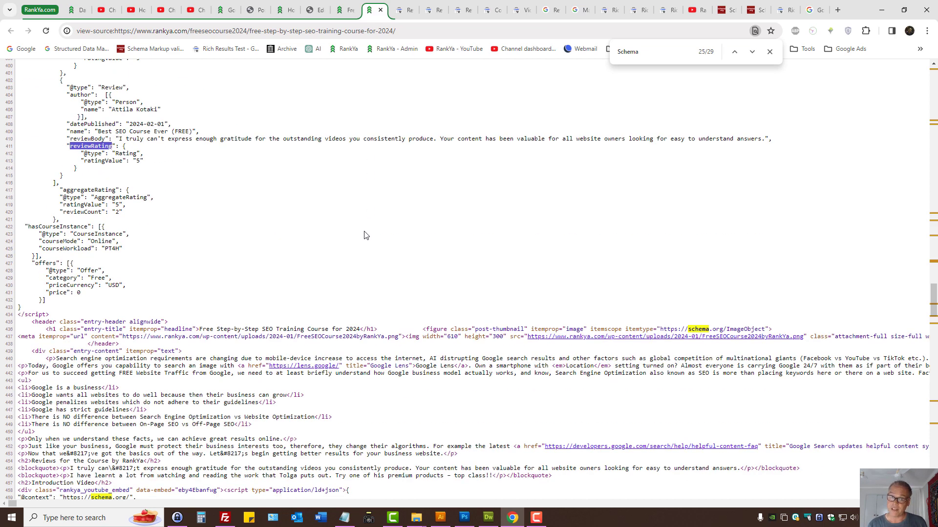
Step: Highlight the Missing field "ratingValue" issue, then bring up functions.php in Dreamweaver
{"action": "left_click", "coordinate": [448, 10]}
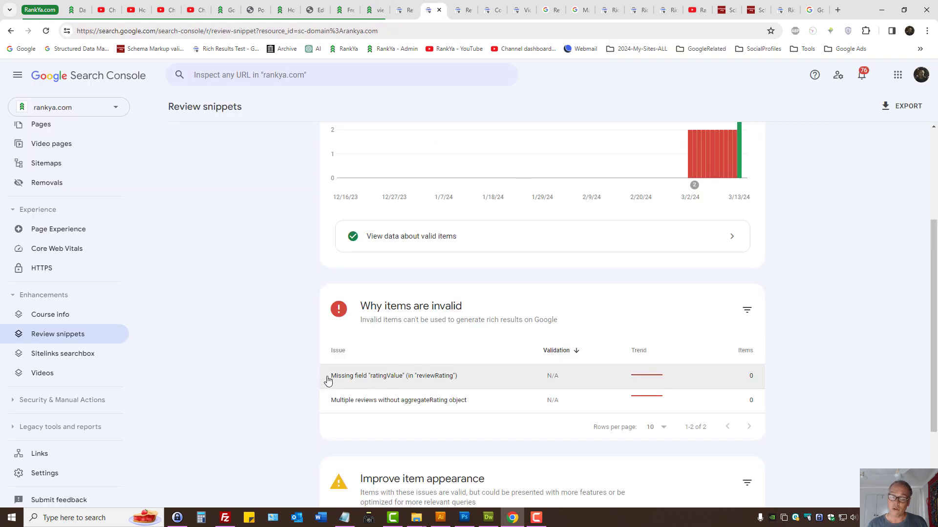
{"action": "left_click_drag", "start_coordinate": [330, 375], "coordinate": [464, 378]}
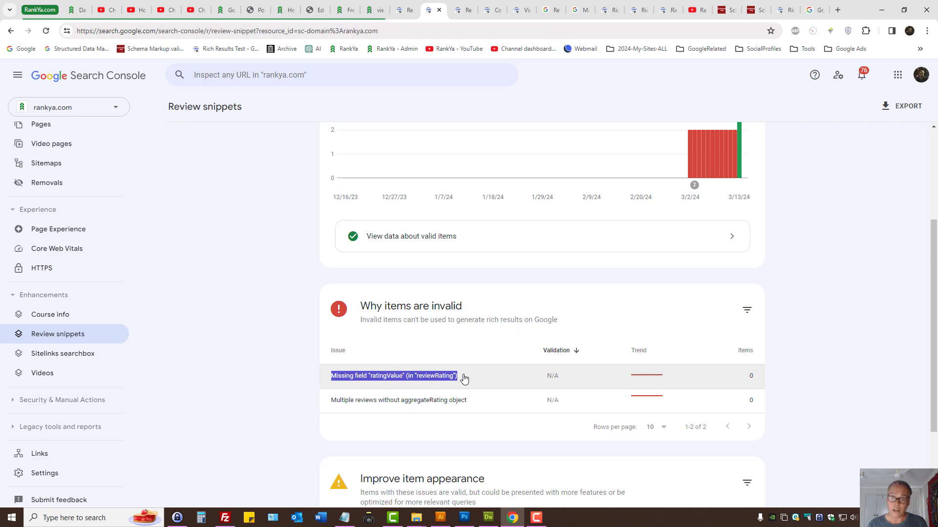
{"action": "left_click", "coordinate": [495, 519]}
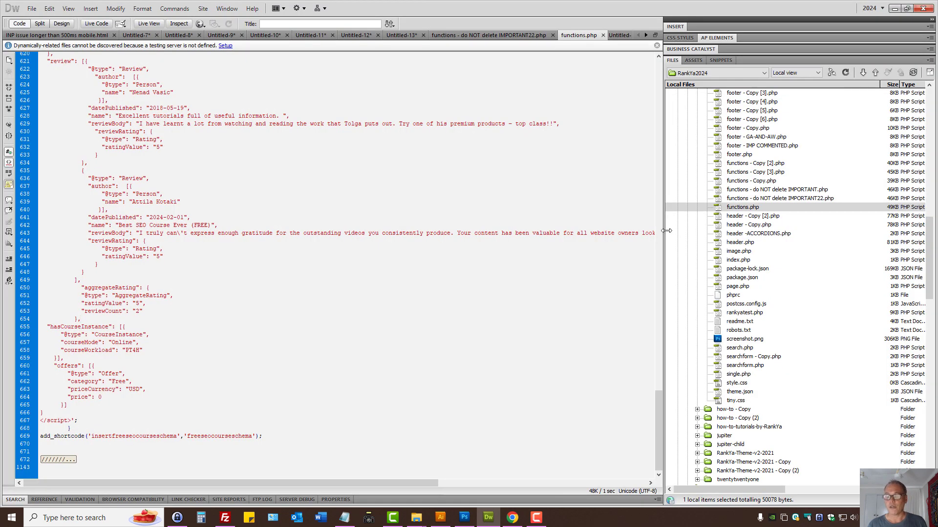
Step: Highlight functions.php's aggregateRating block (ratingValue 5, reviewCount 2) on lines 650–653
{"action": "left_click", "coordinate": [727, 207]}
{"action": "left_click", "coordinate": [189, 337]}
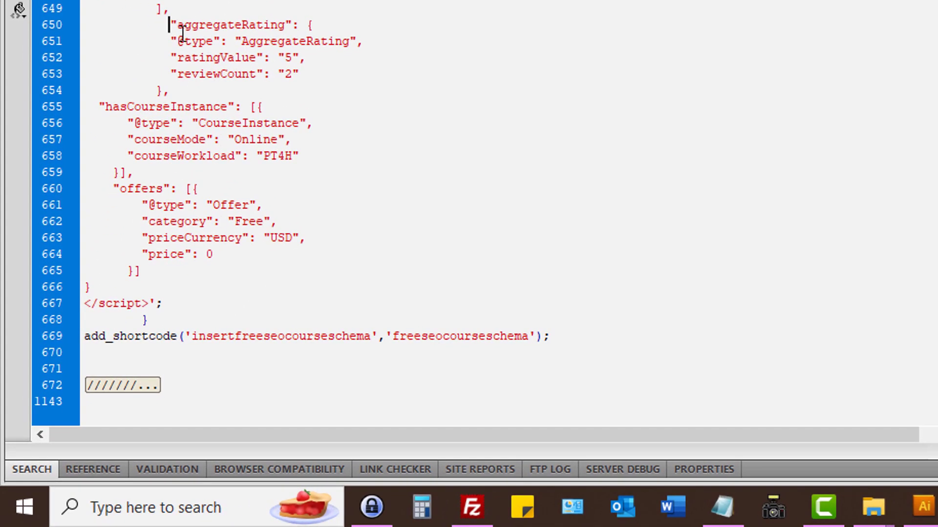
{"action": "left_click_drag", "start_coordinate": [162, 25], "coordinate": [192, 74]}
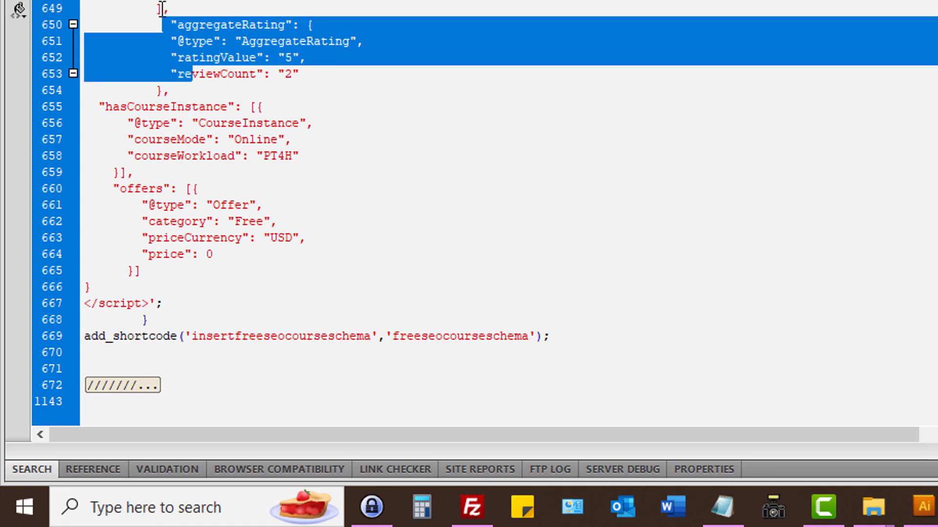
{"action": "left_click_drag", "start_coordinate": [164, 10], "coordinate": [351, 68]}
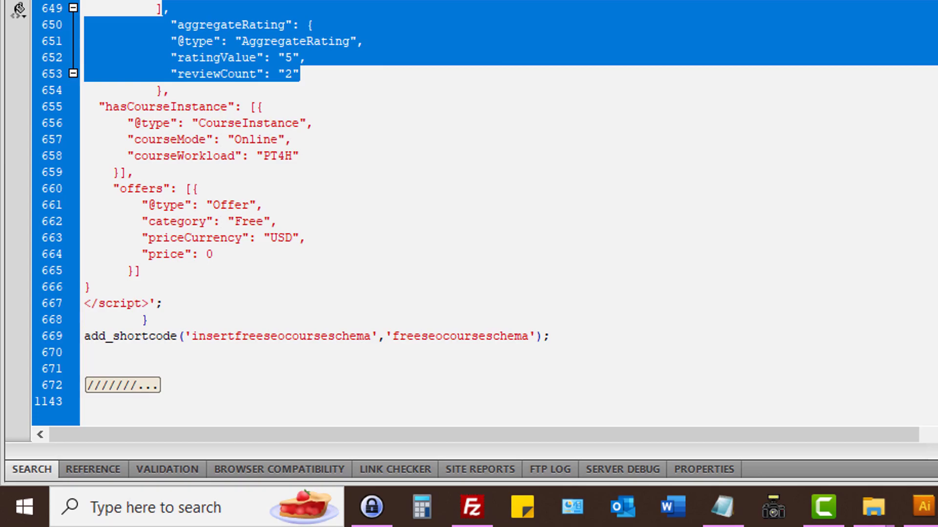
Step: Return to the Search Console report and deselect the ratingValue issue text
{"action": "key", "text": "alt+Tab"}
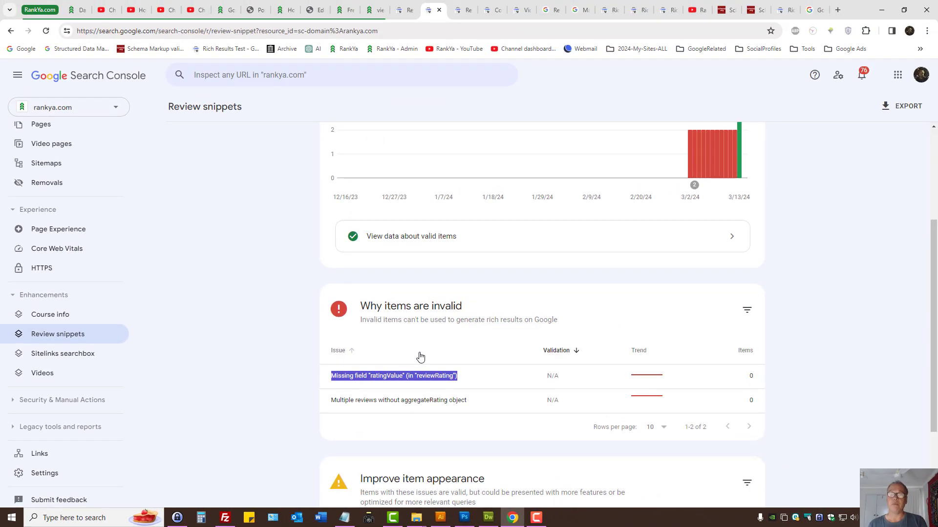
{"action": "left_click", "coordinate": [286, 411]}
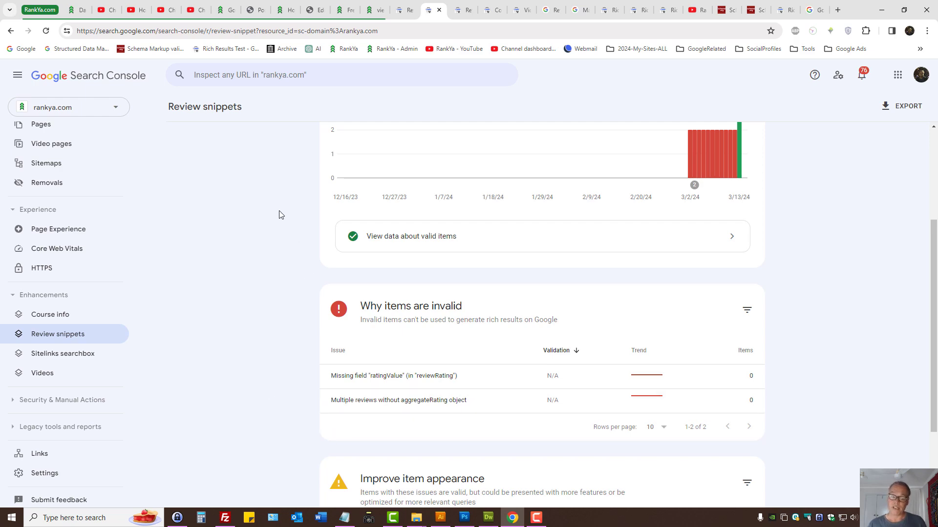
Step: Open the 'How-To Fix Structured Data Errors in Google Search Console' post from Latest Posts
{"action": "left_click", "coordinate": [694, 10]}
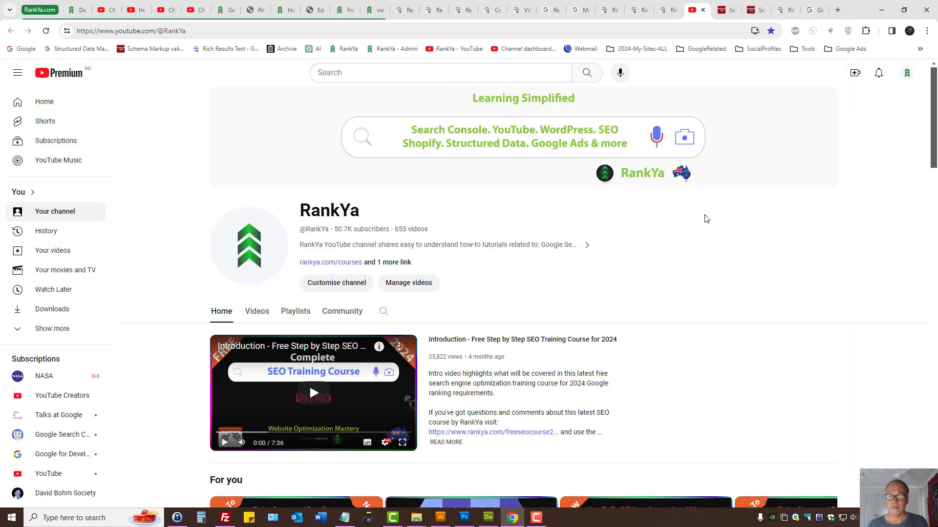
{"action": "left_click", "coordinate": [286, 10]}
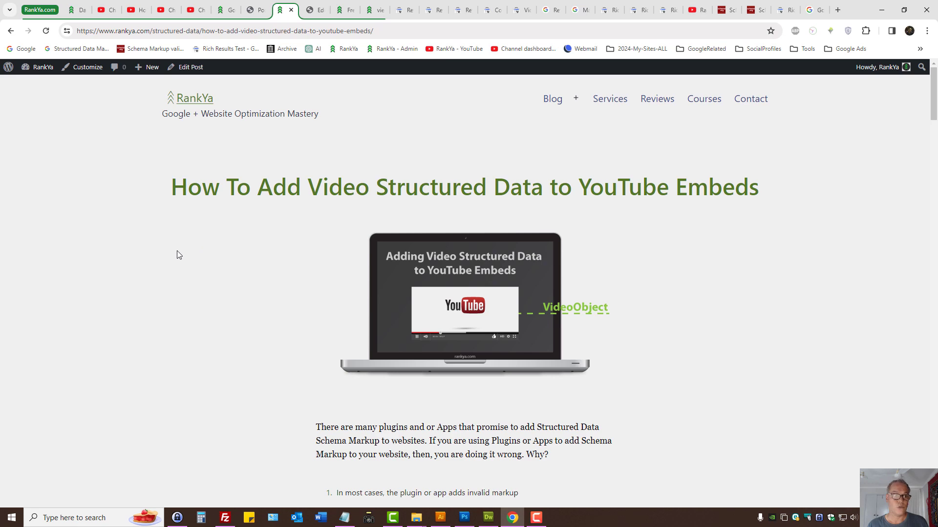
{"action": "key", "text": "End"}
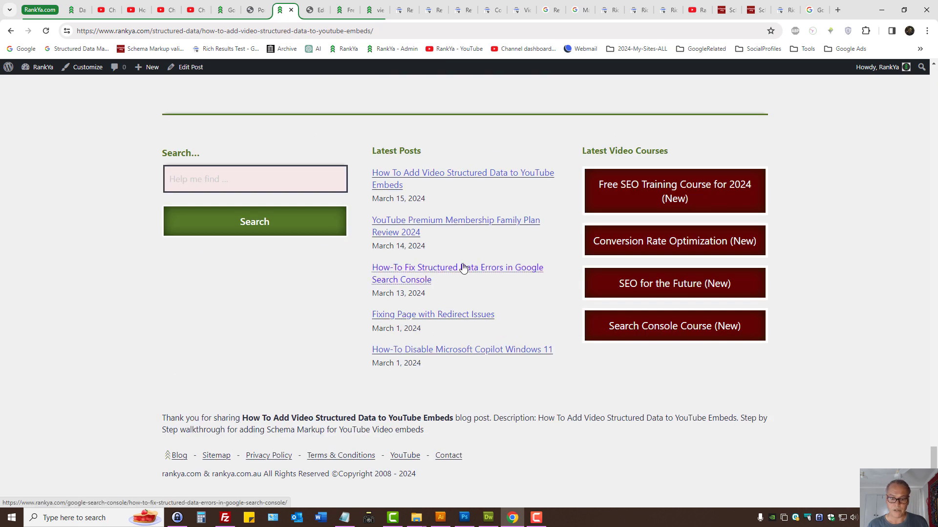
{"action": "left_click", "coordinate": [456, 272]}
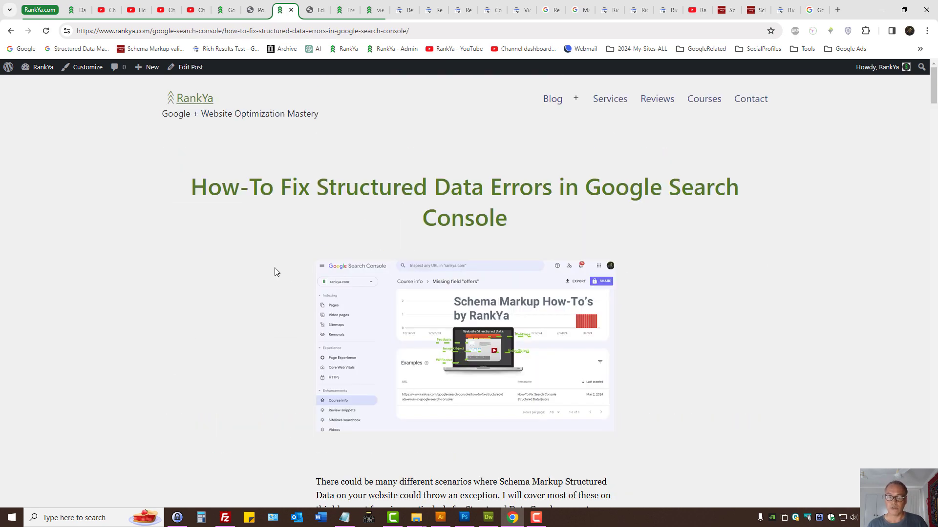